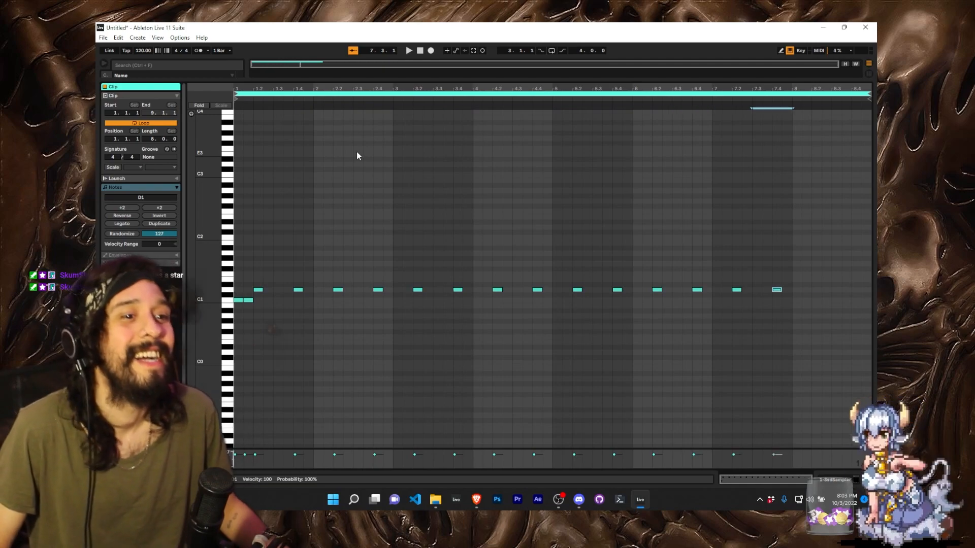
Step: Set the song tempo to 170 BPM and check the drum pattern in playback
key("space")
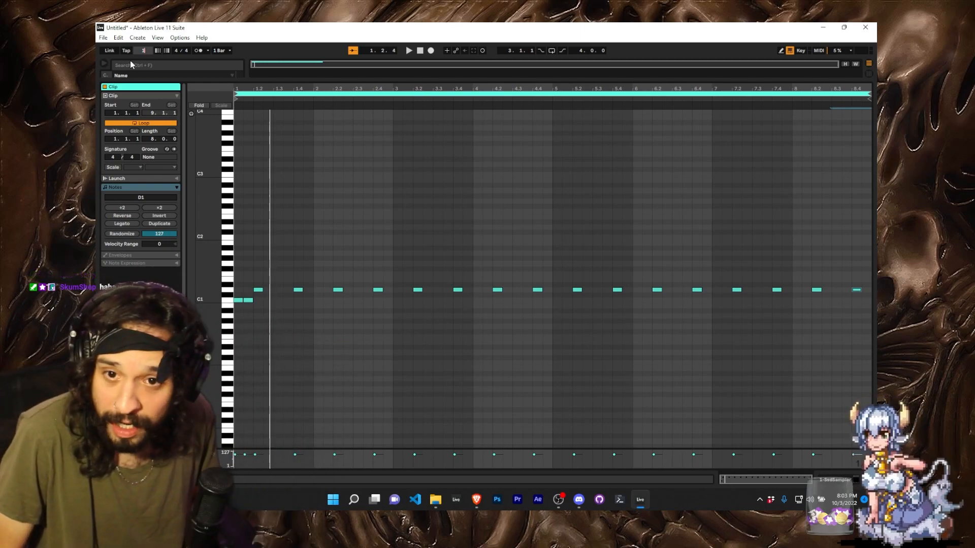
key("Return")
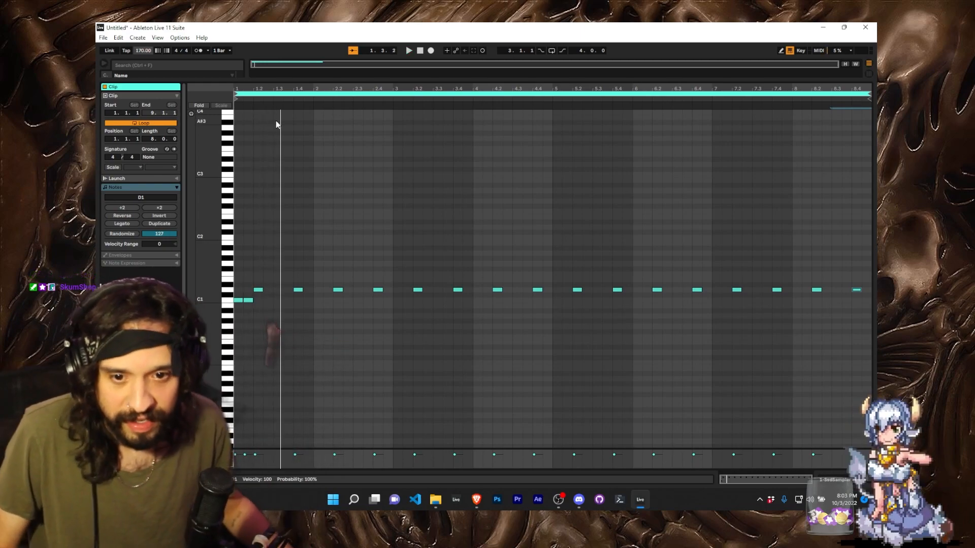
key("space")
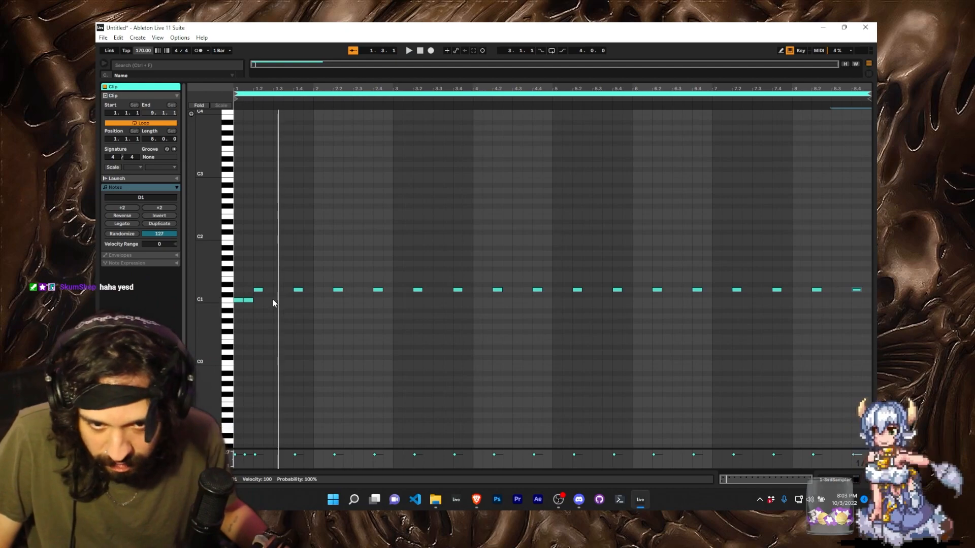
Step: Fill out the C1 kick pattern across the first four bars, and duplicate all four bars of drum notes into bars 5 to 8
left_click_drag(275, 300, 371, 300)
key("space")
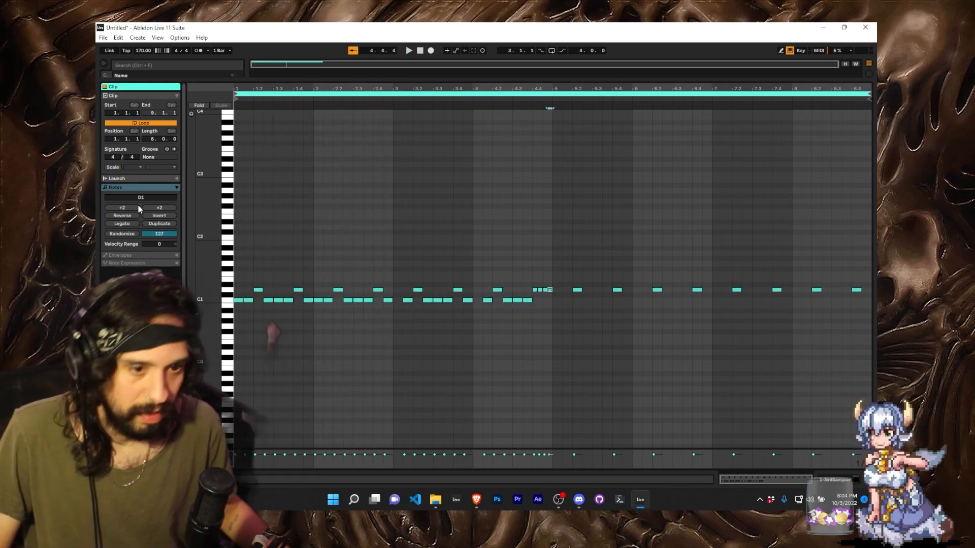
key("space")
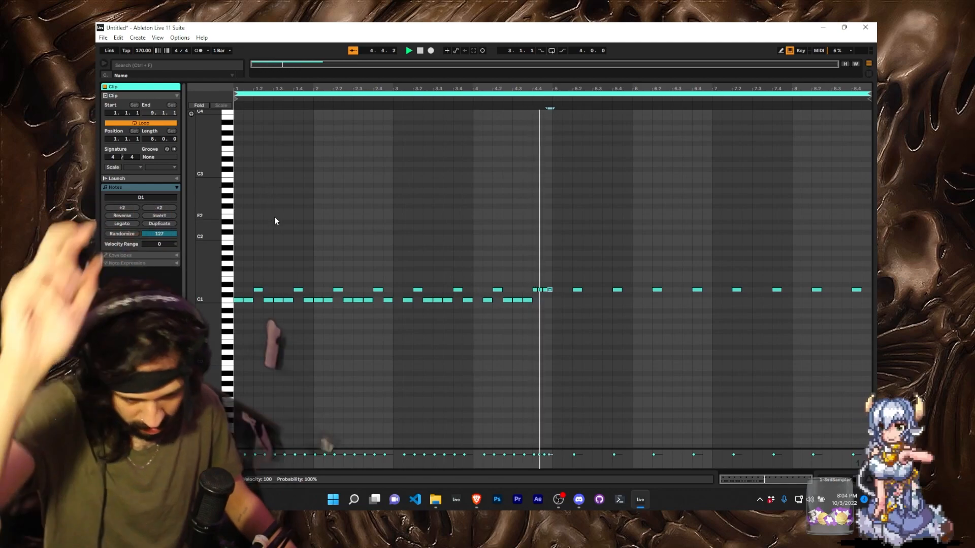
key("space")
left_click_drag(550, 281, 233, 326)
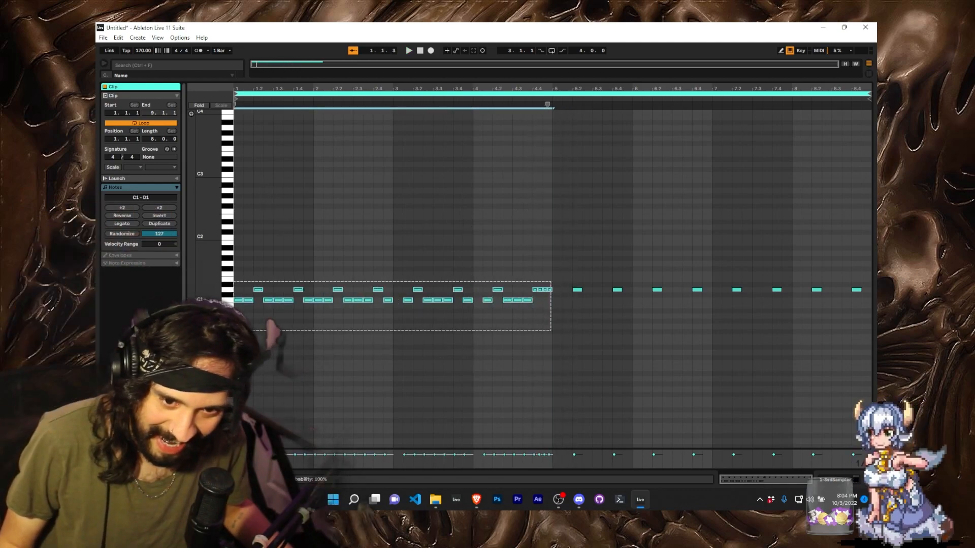
key("ctrl+d")
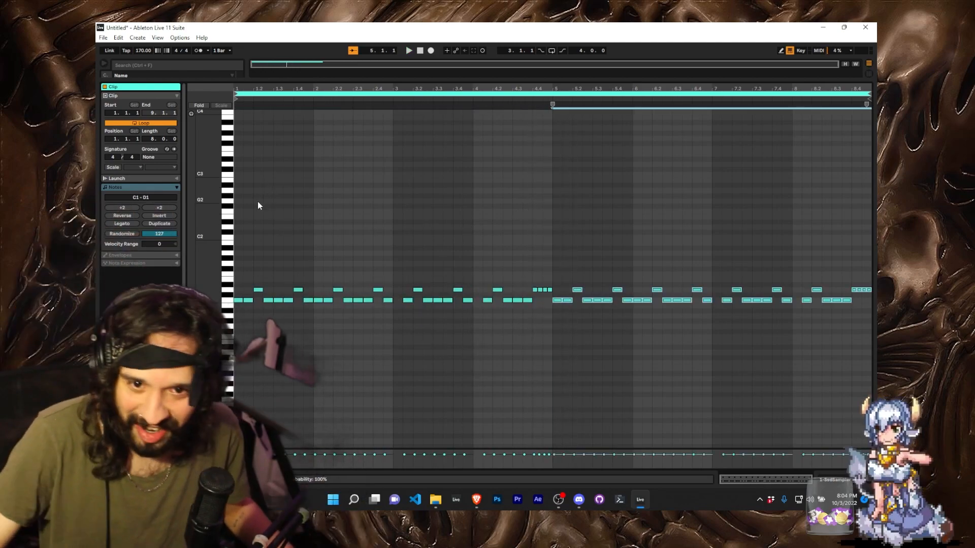
Step: Place G2 and E2 cymbal notes on the first beat, and repeat D#3 notes on every following beat through bar 2
double_click(236, 201)
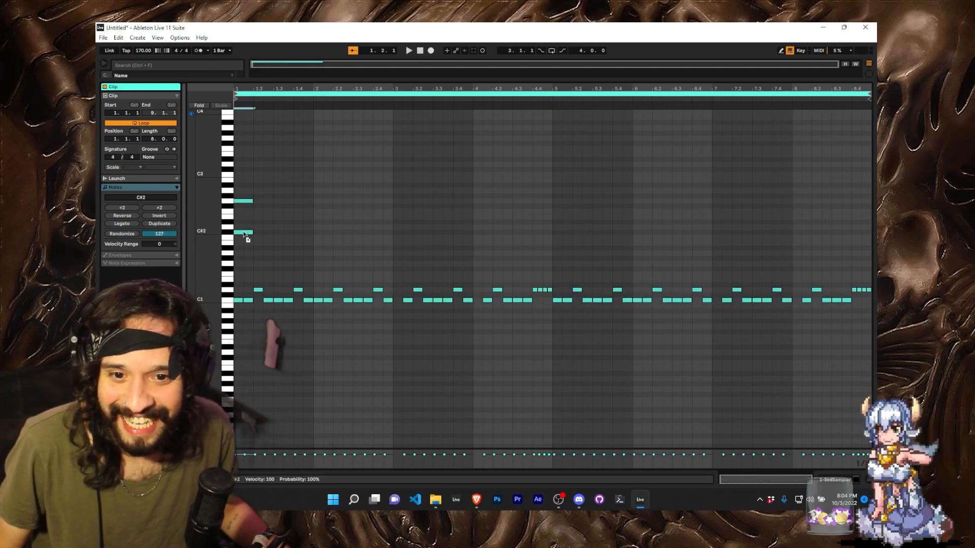
left_click_drag(243, 234, 275, 218)
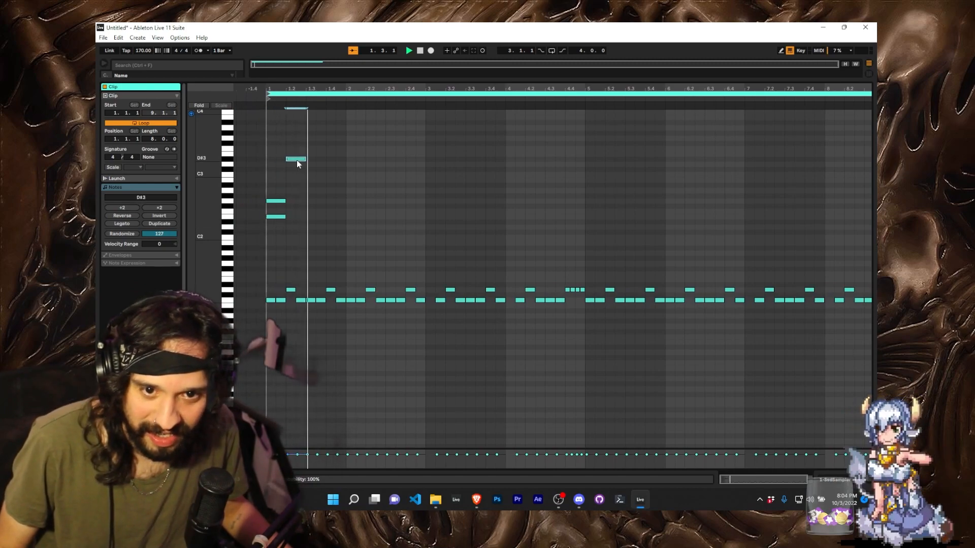
key("space")
key("ctrl+d")
key("ctrl+d")
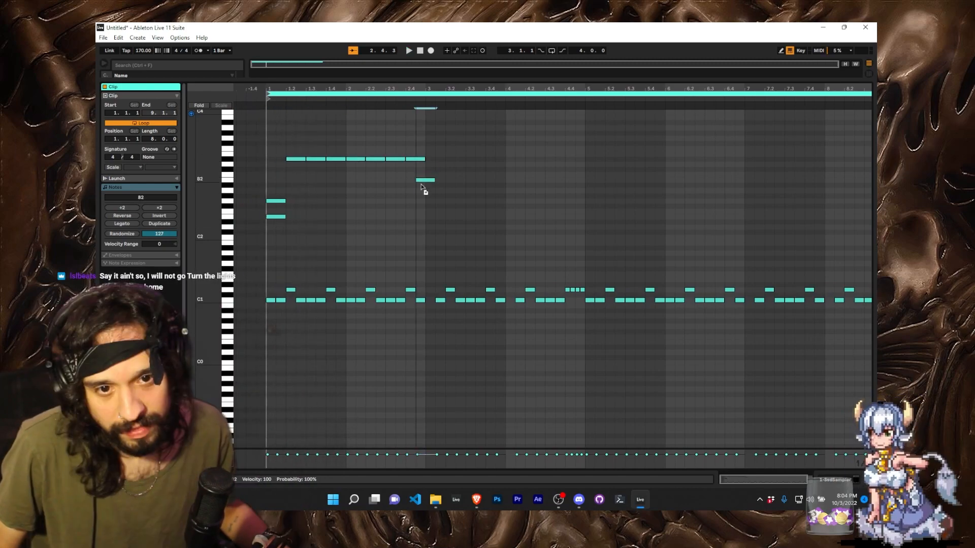
Step: Copy a cymbal note to G2 at 2.4.3, and repeat D#3 notes beat by beat from beat 2 of bar 3
left_click_drag(420, 187, 441, 171)
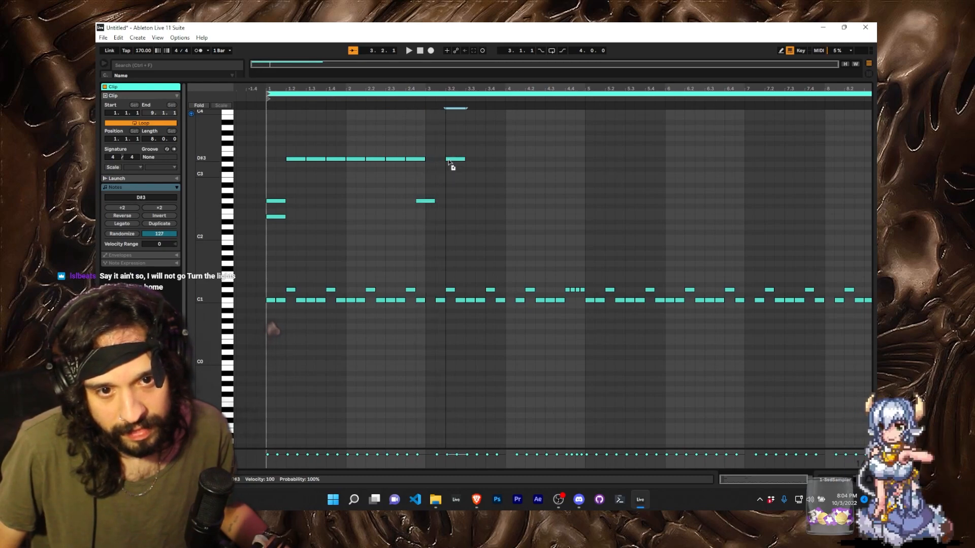
key("ctrl+d")
key("ctrl+d")
key("ctrl+d")
key("space")
left_click_drag(548, 150, 445, 191)
key("Up")
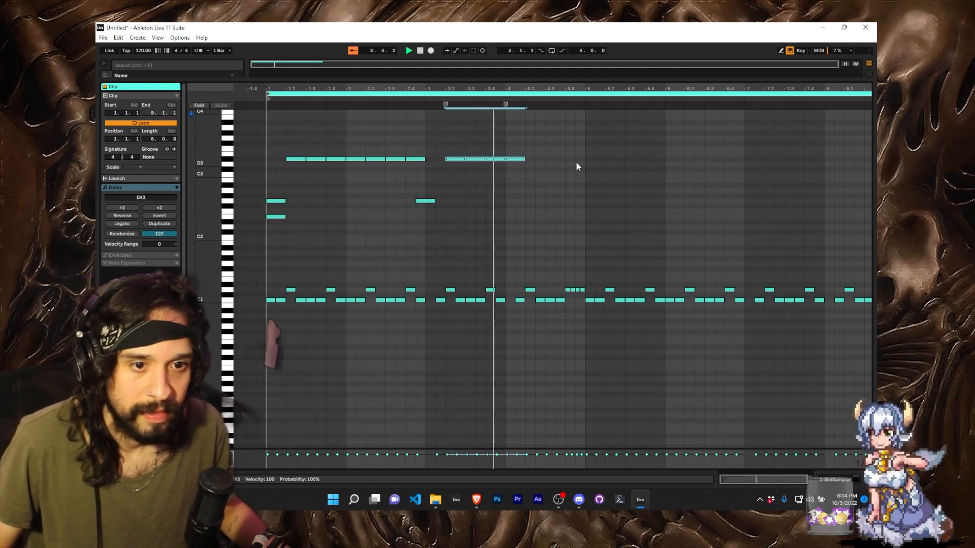
key("space")
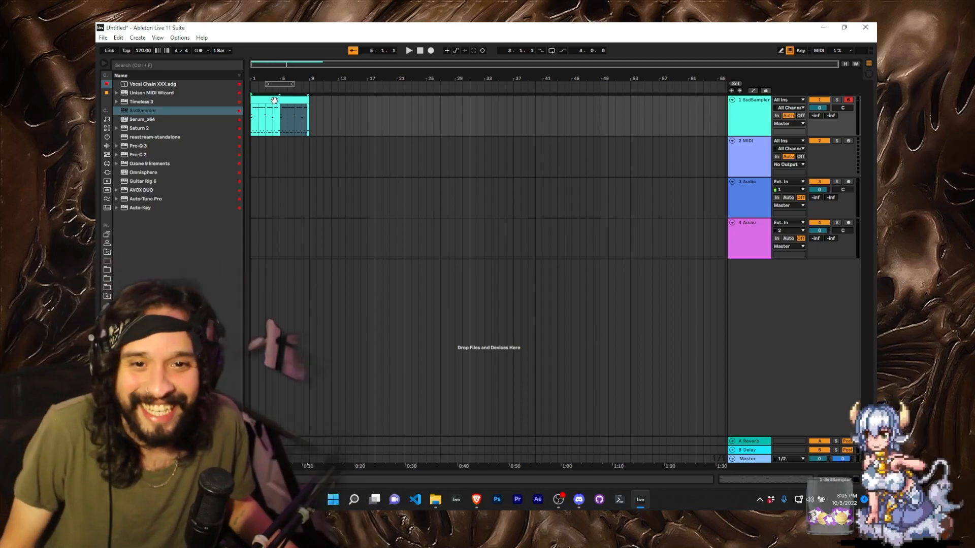
Step: Loop the whole eight-bar SsdSampler drum clip and play it back
left_click(273, 101)
key("ctrl+l")
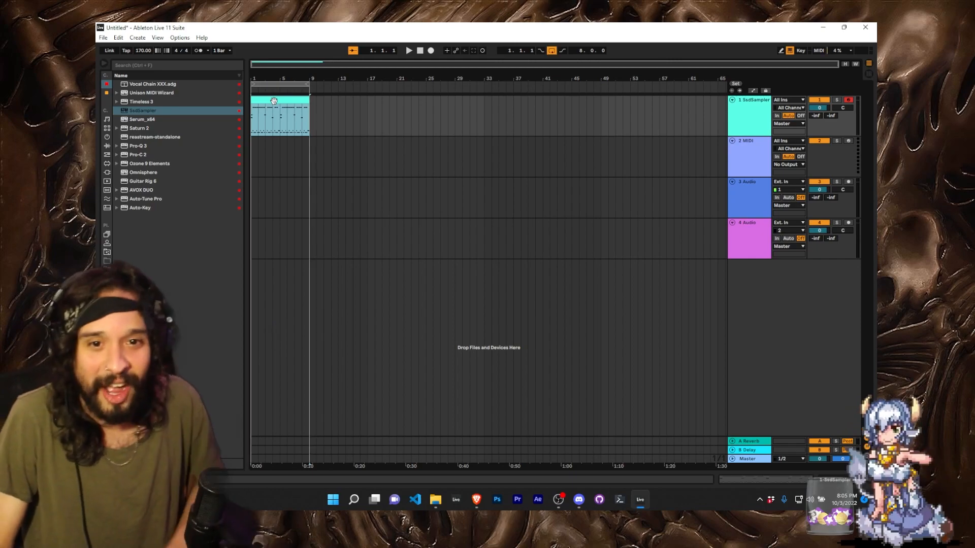
key("space")
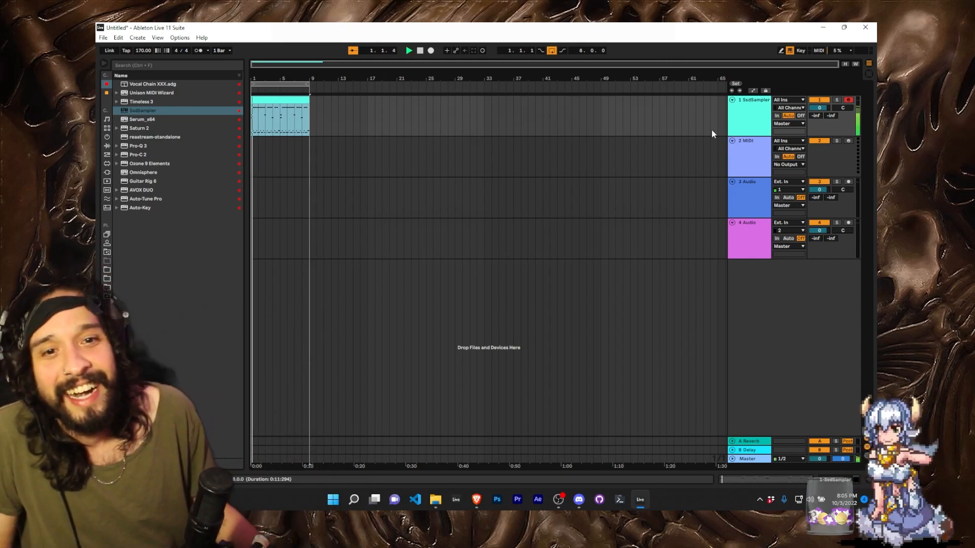
Step: Rename the fourth track as REC and arm it for recording with external input 2
left_click(754, 204)
left_click(755, 254)
key("ctrl+r")
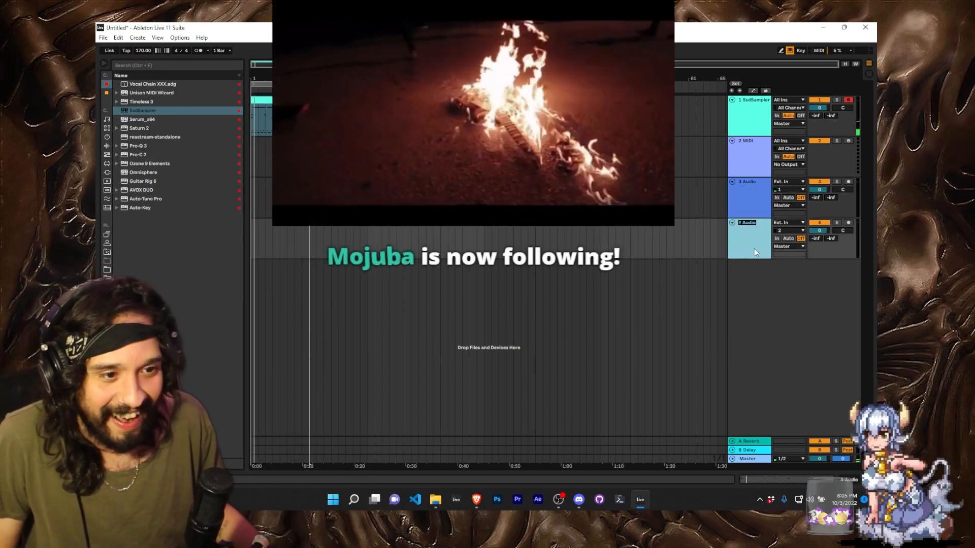
type("REC")
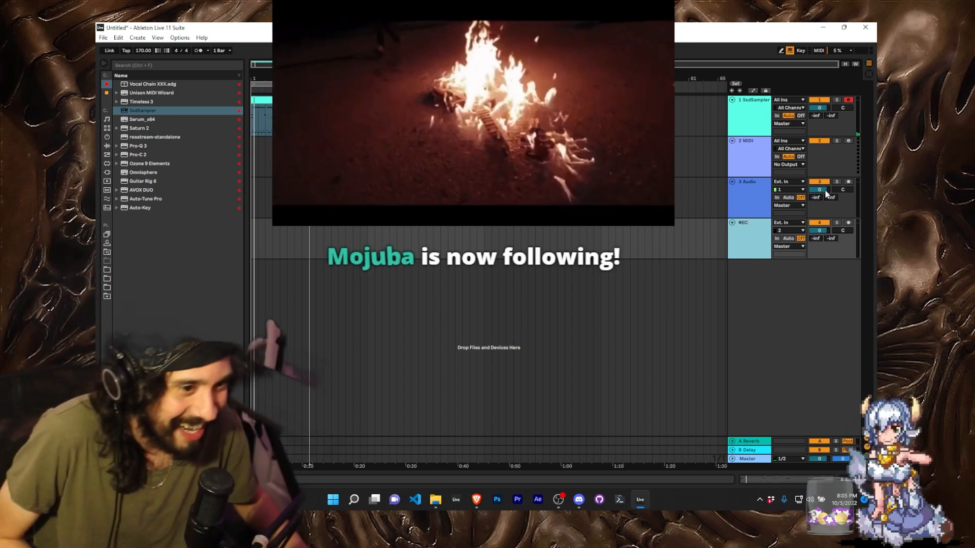
left_click(789, 231)
left_click(788, 251)
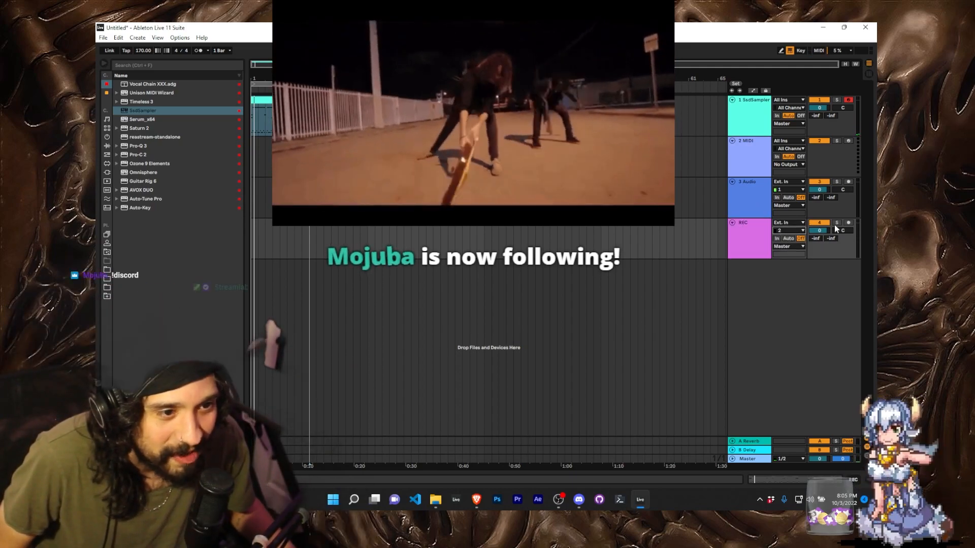
left_click(848, 223)
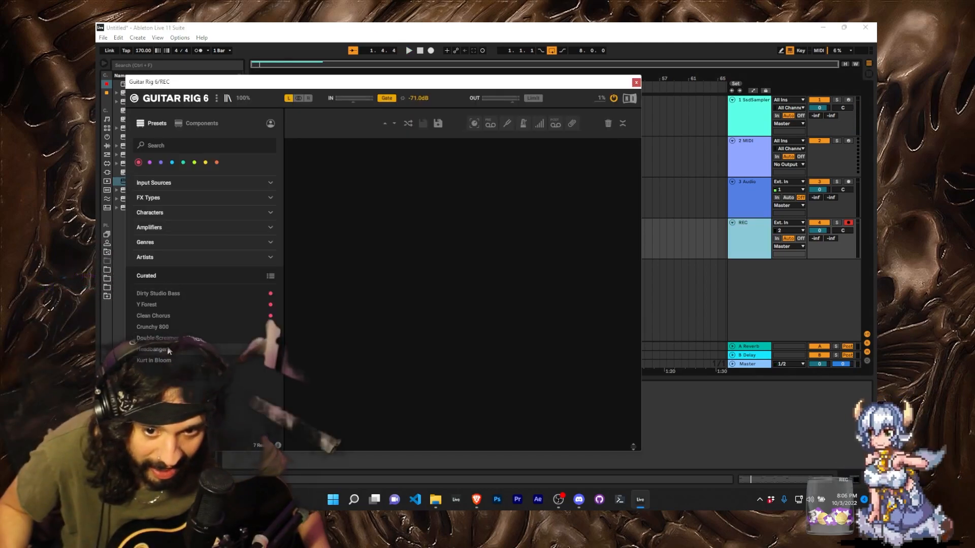
Step: Load the curated Guitar Rig 6 preset above Kurt In Bloom, and balance the playback levels with SsdSampler at -2.2 dB and REC at -4.8 dB
left_click(168, 349)
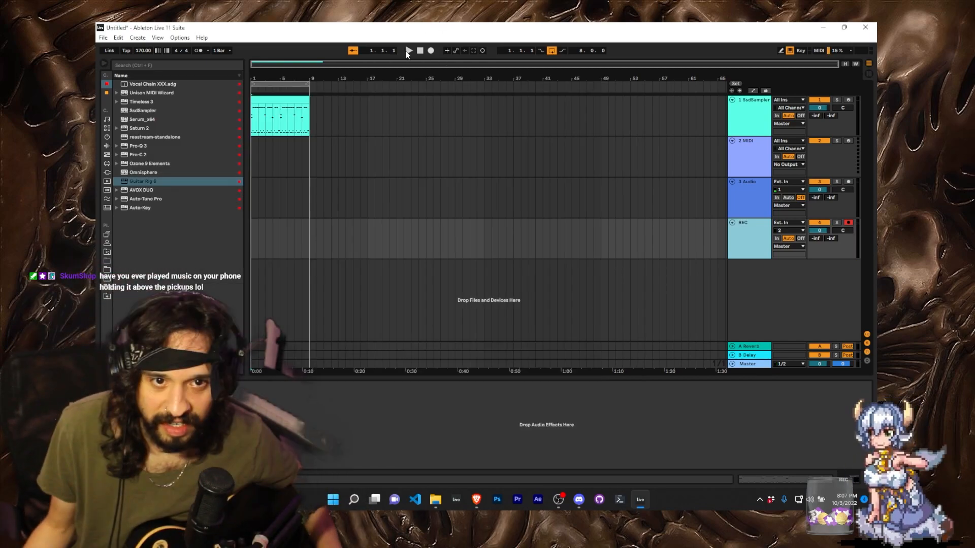
left_click(409, 51)
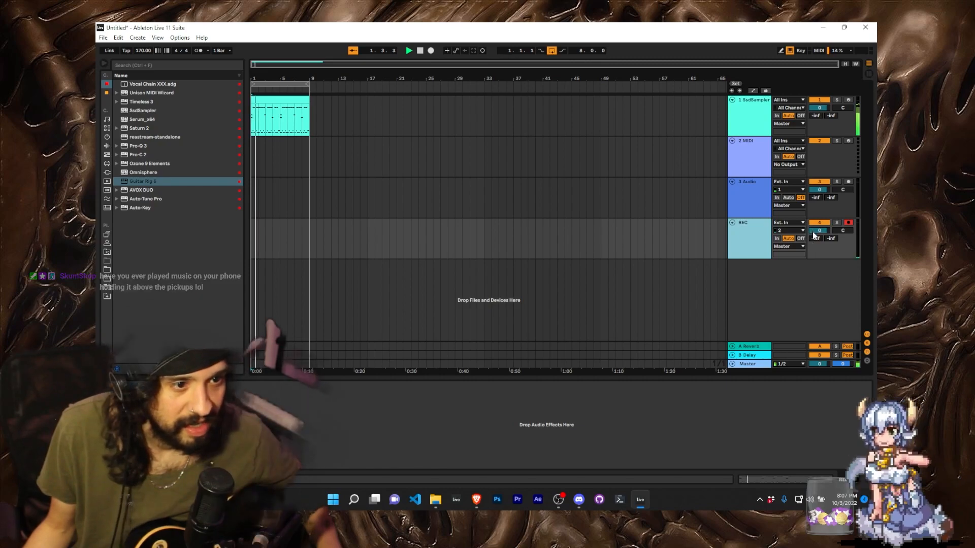
left_click_drag(815, 231, 814, 235)
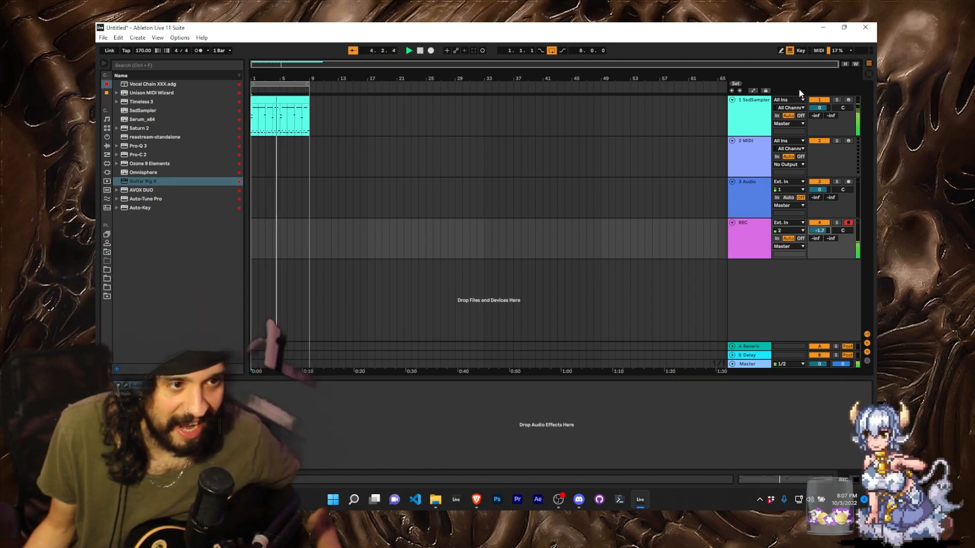
left_click_drag(819, 108, 818, 113)
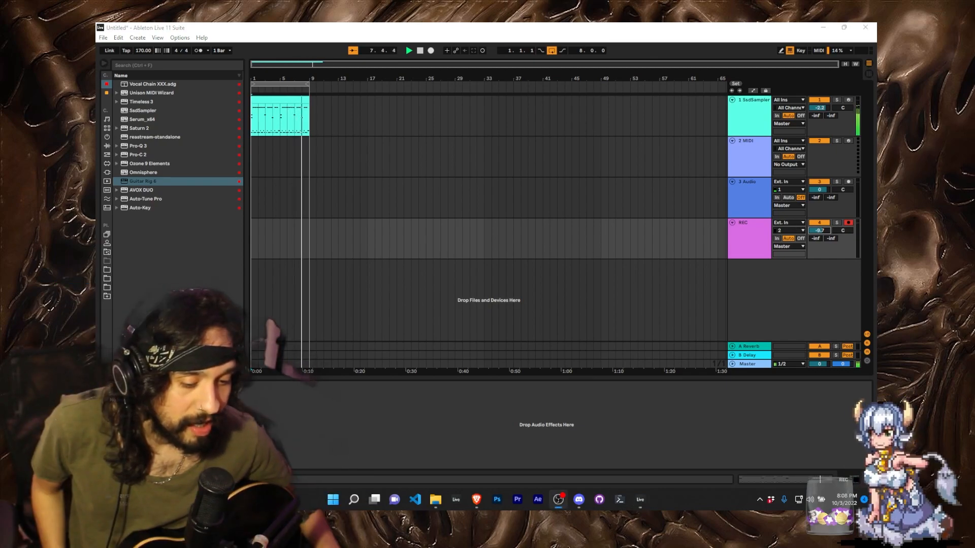
left_click_drag(820, 231, 821, 219)
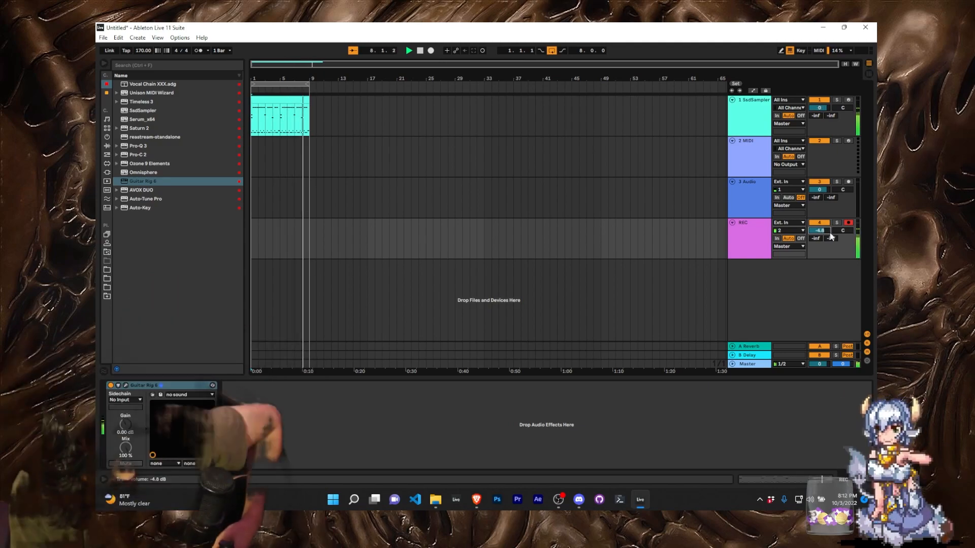
Step: Record a guitar take on the REC track over the drum loop and move its first eight bars to a track below
key("space")
left_click(431, 51)
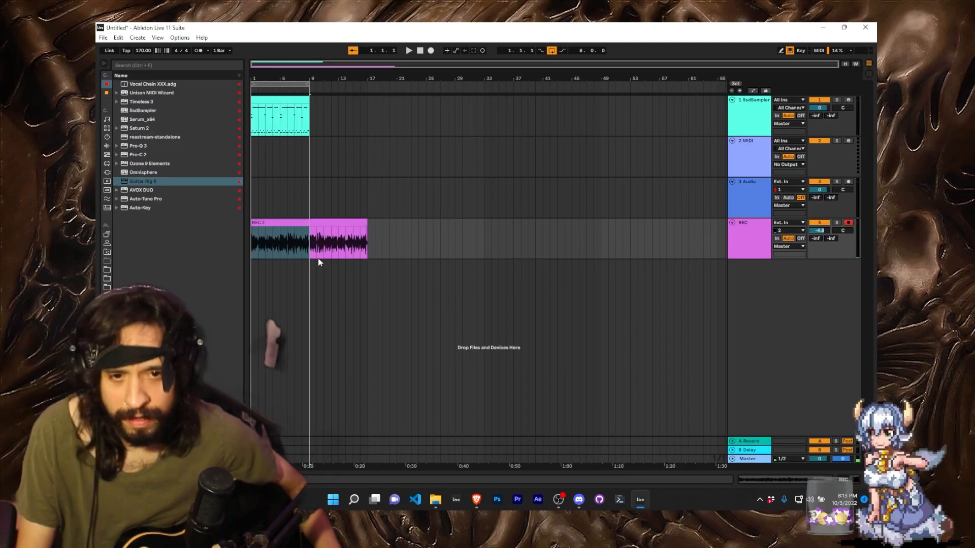
left_click_drag(266, 223, 274, 306)
Step: Set the volume of the guitar group to -10.3 dB and play the mix
left_click_drag(843, 272, 838, 276)
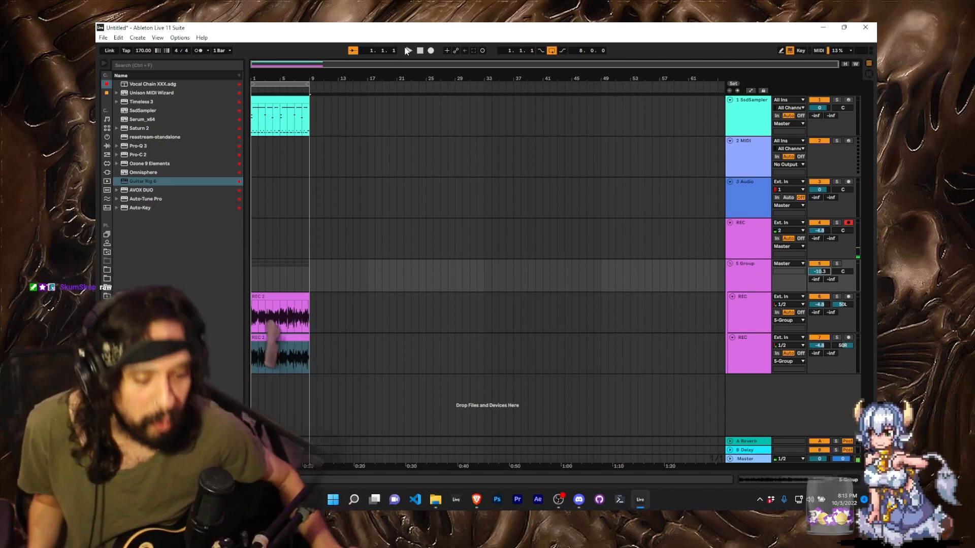
left_click(407, 50)
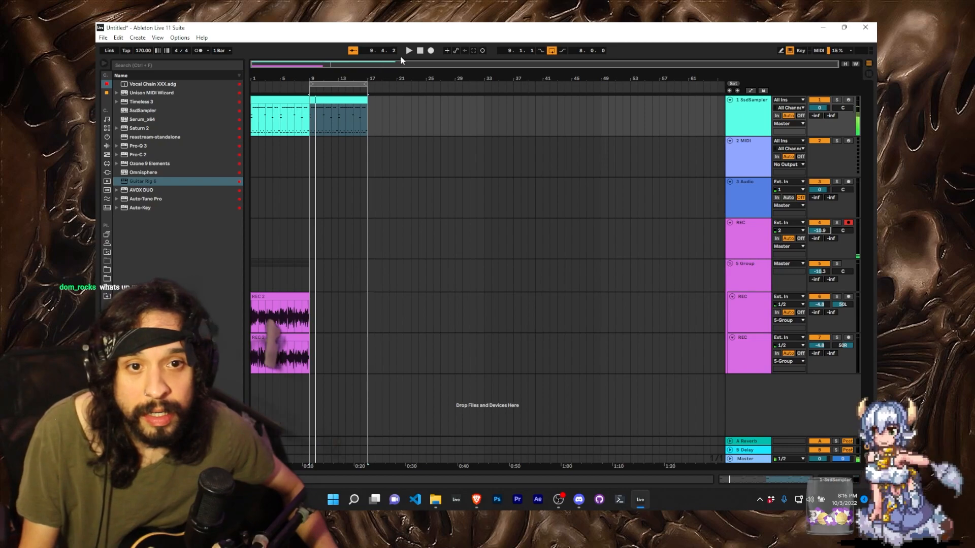
Step: Start playback from bar 5 and record a second guitar part on the REC track over bars 9 to 16
left_click(277, 152)
key("space")
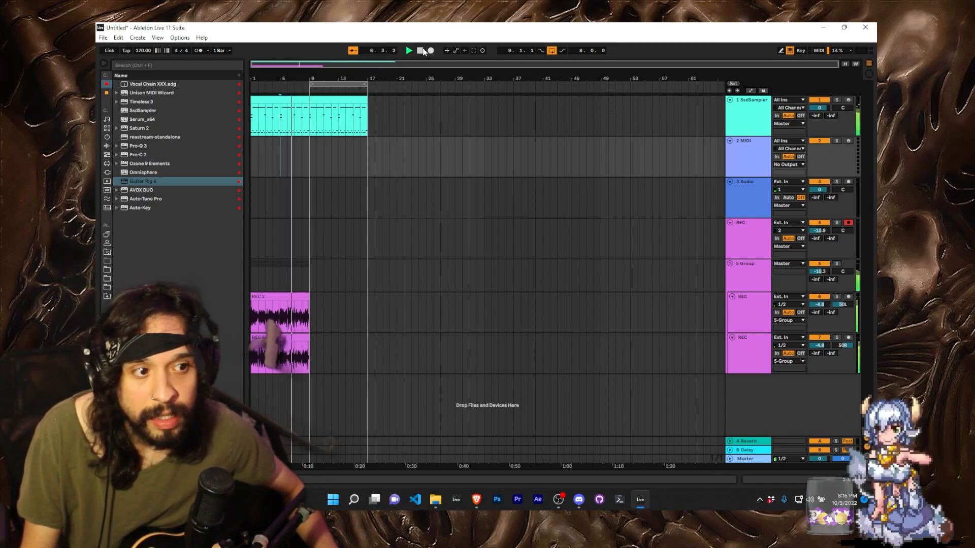
key("F9")
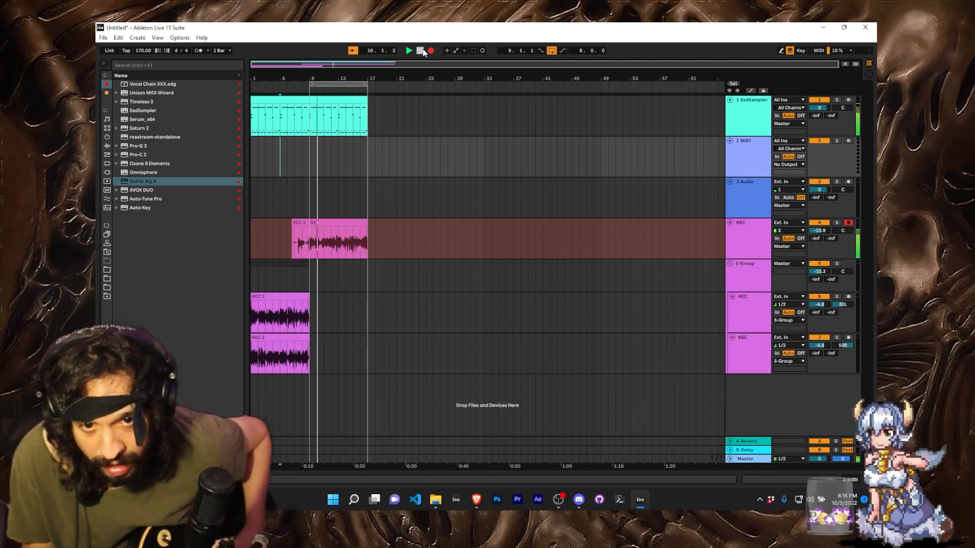
left_click(421, 50)
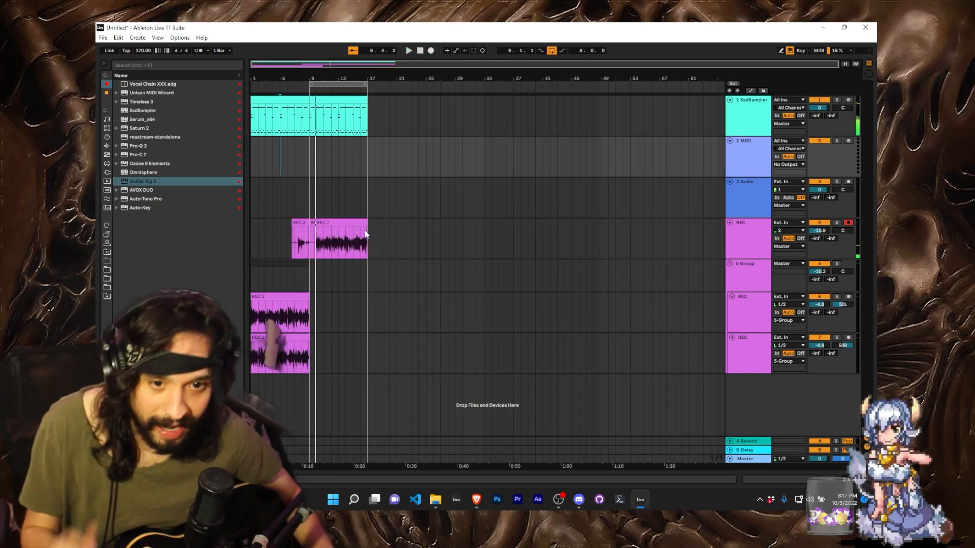
left_click(373, 236)
key("space")
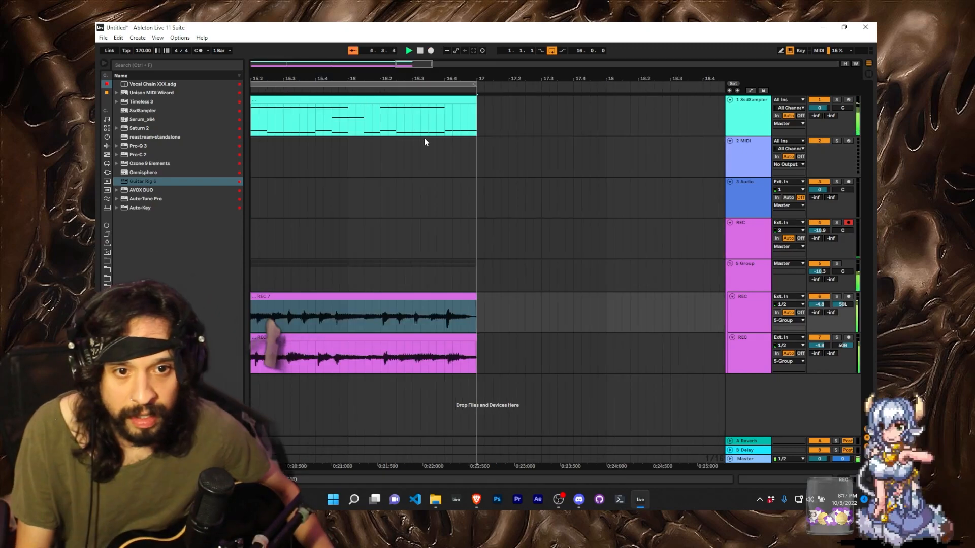
Step: Duplicate the 16-bar section across all tracks so the copy fills bars 17 to 32
left_click(405, 132)
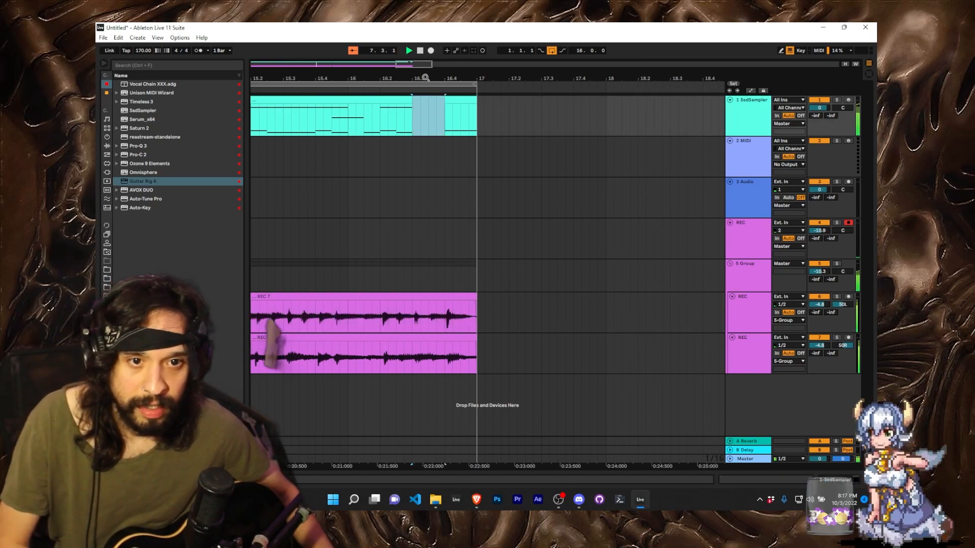
left_click_drag(433, 77, 432, 25)
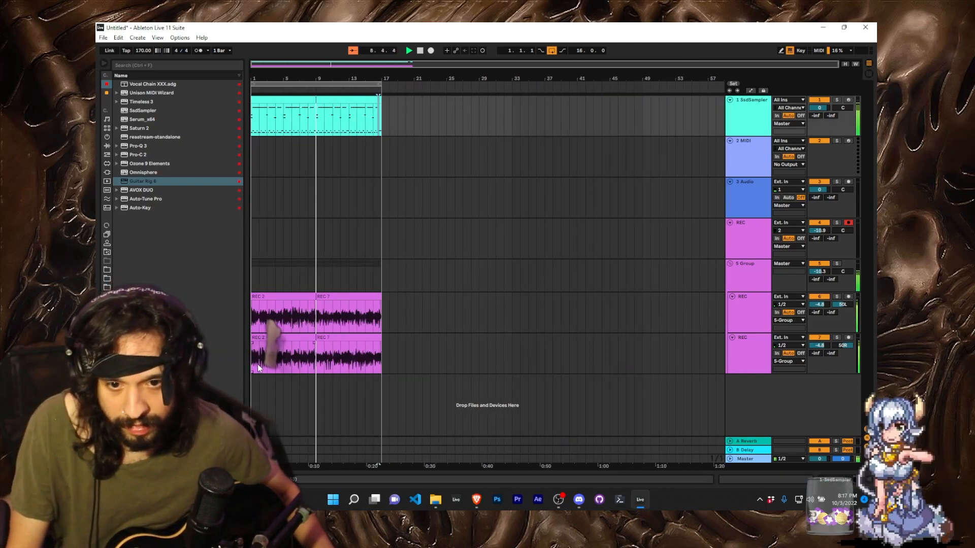
left_click_drag(252, 358, 384, 45)
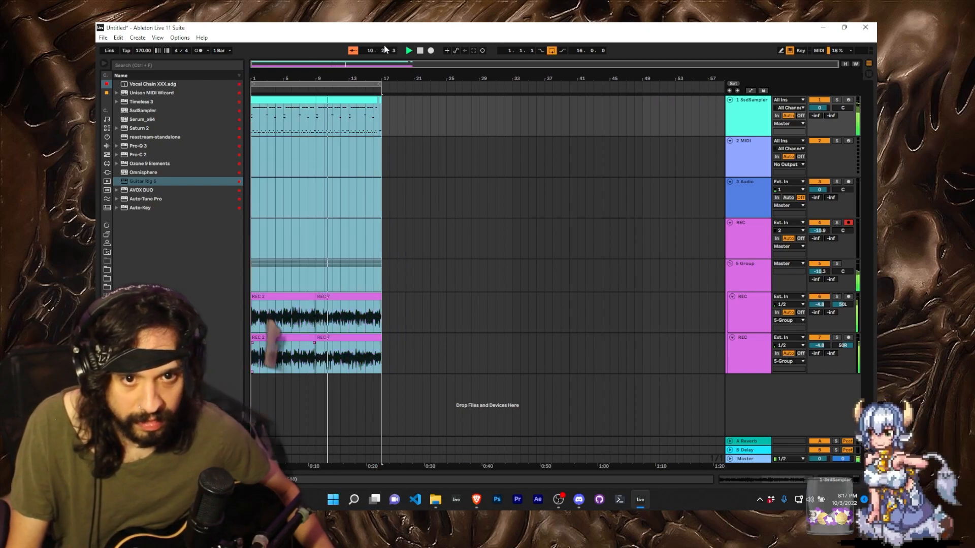
key("ctrl+d")
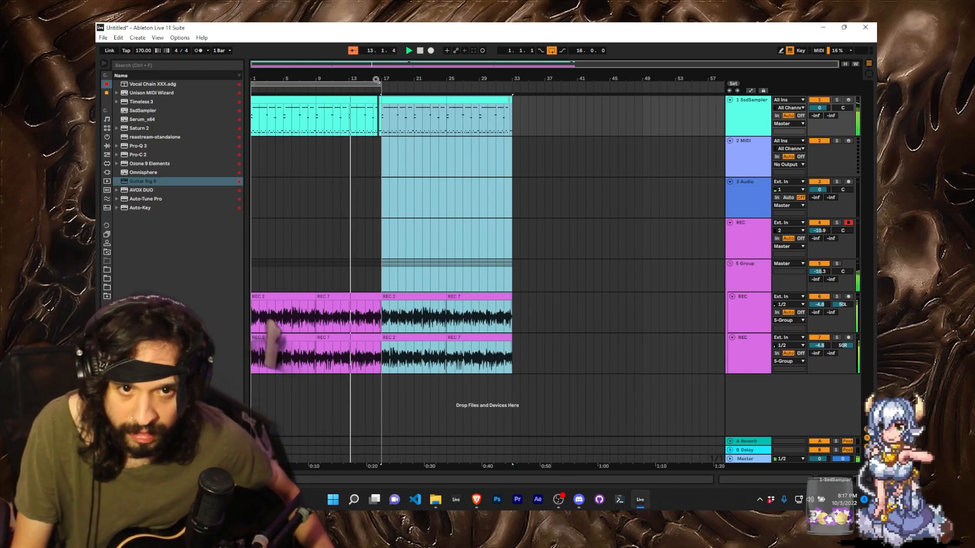
Step: Extend the loop to 32 bars and duplicate bars 9 to 16 of all tracks into bars 17 to 24
left_click_drag(253, 83, 511, 82)
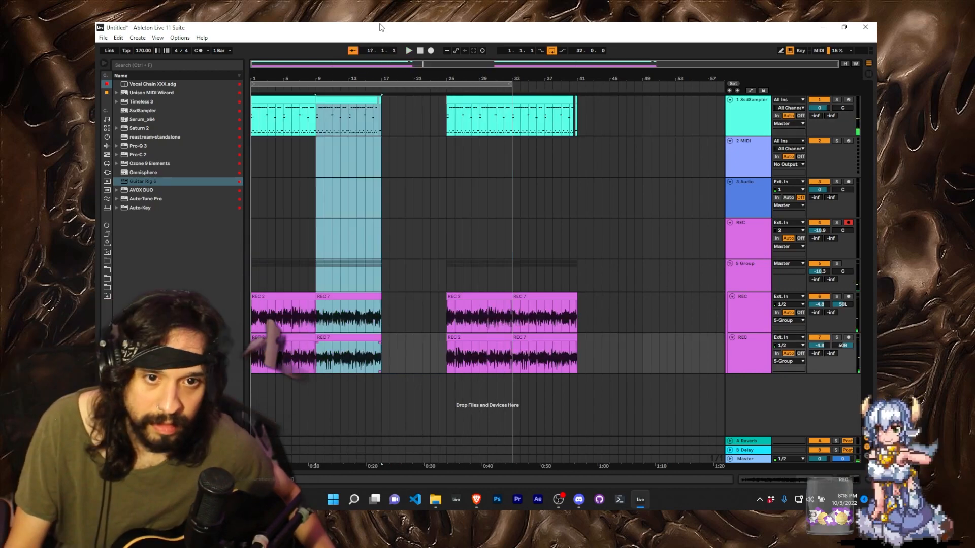
key("ctrl+d")
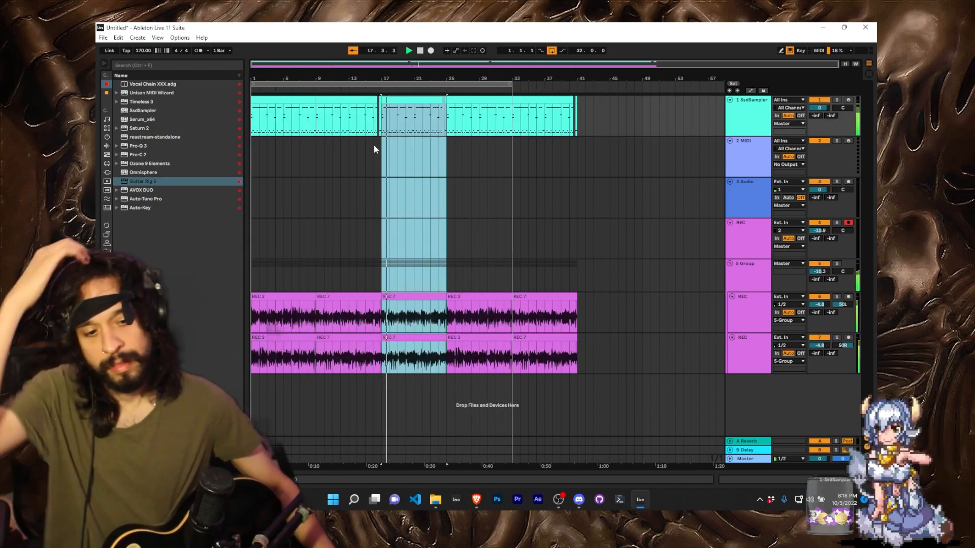